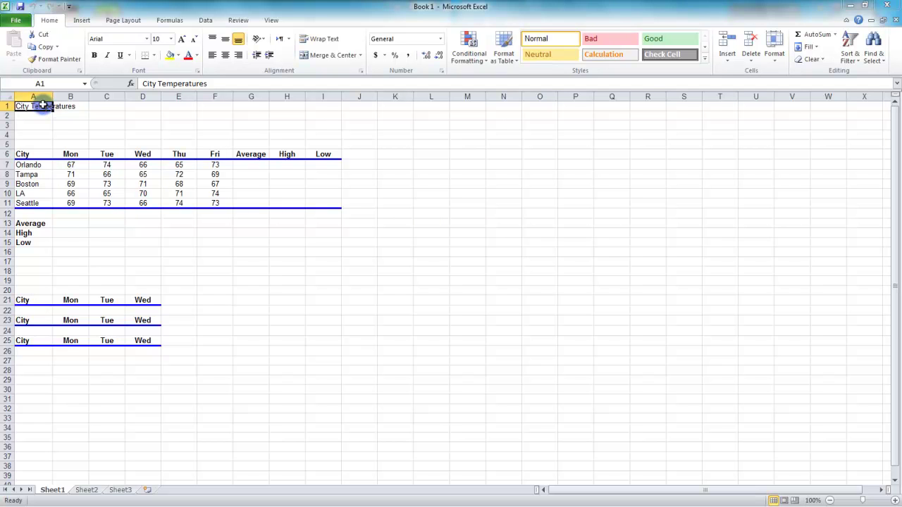
Select cells A1, A2 and O1 in turn to check the reference shown for each active cell.
click(43, 106)
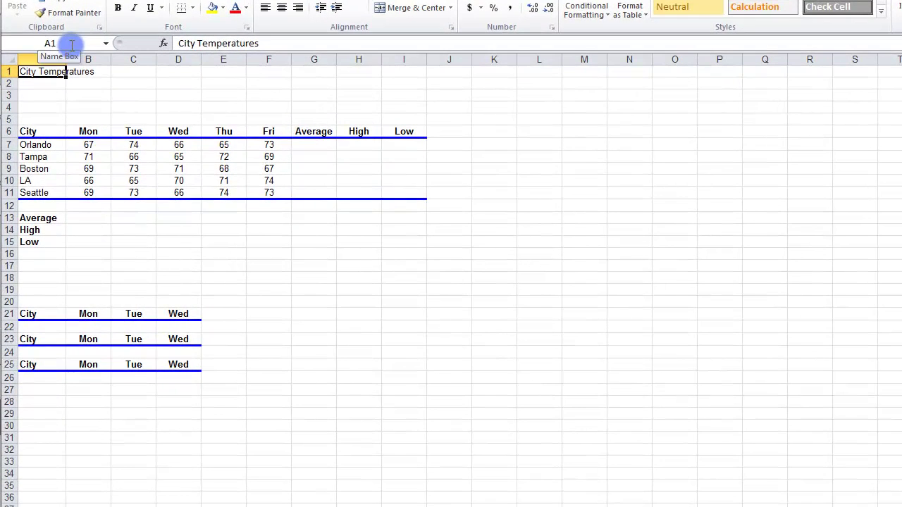
click(68, 53)
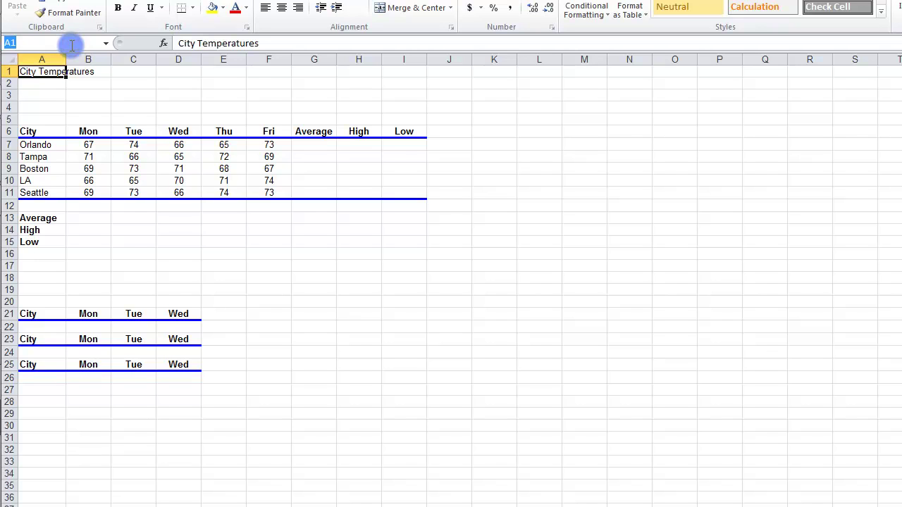
click(46, 84)
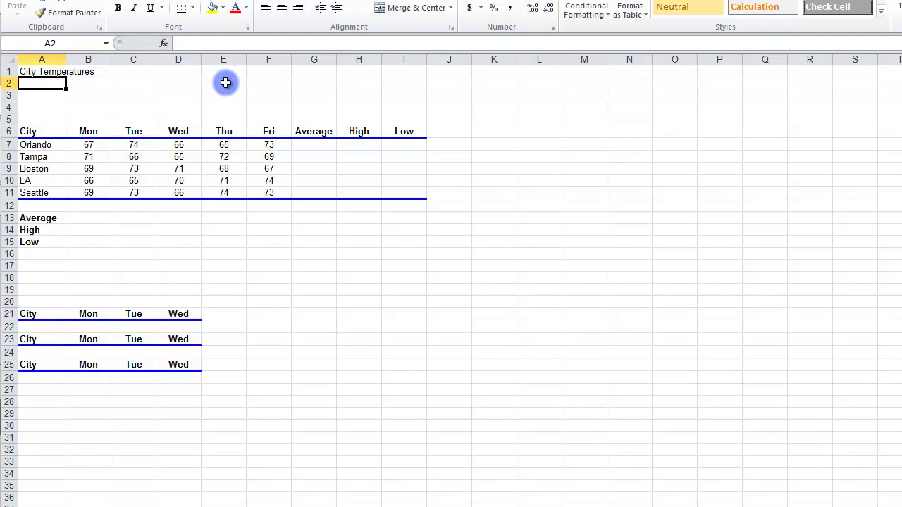
click(677, 72)
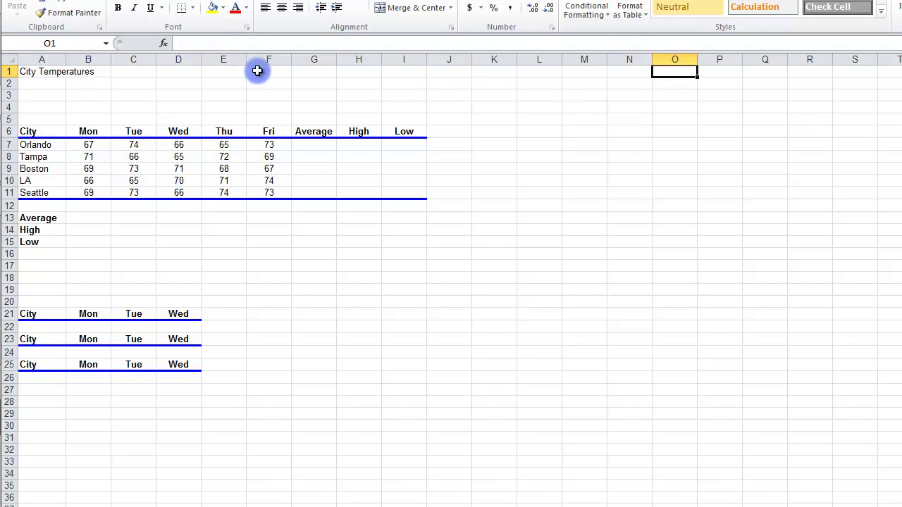
Jump directly to cell XFD32 by entering its cell reference.
click(79, 44)
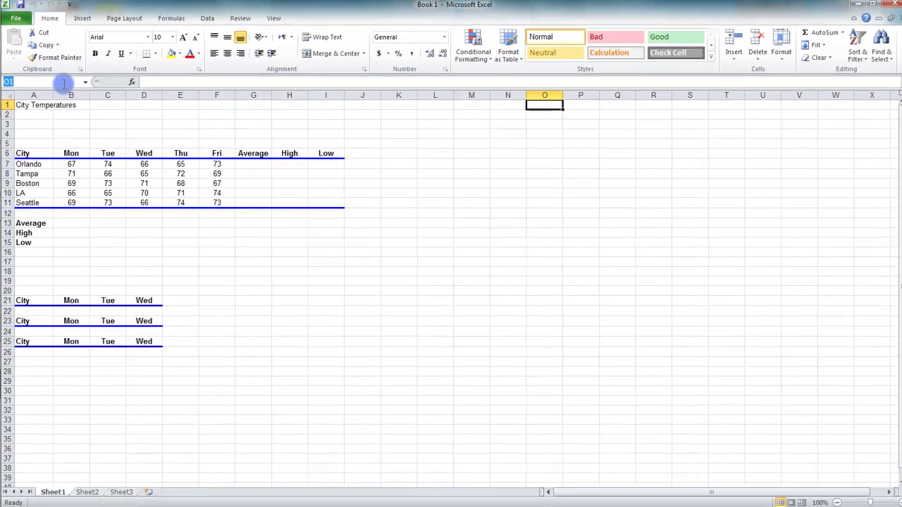
text(XFD32)
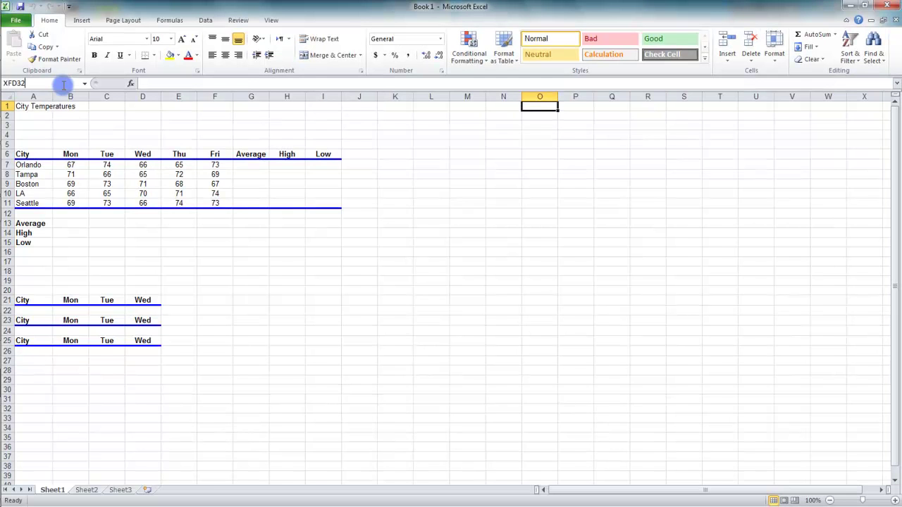
key(Return)
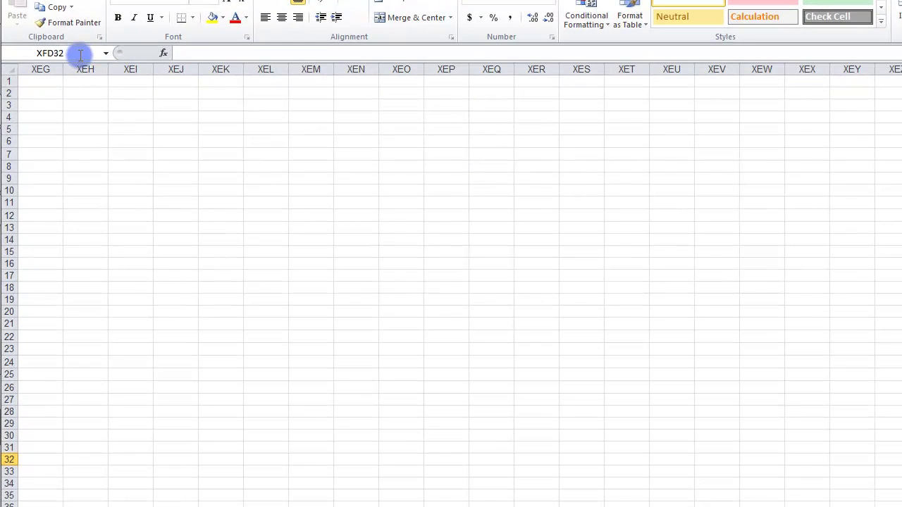
Return to cell A1 by entering its reference in place of the current one.
click(80, 55)
key(BackSpace)
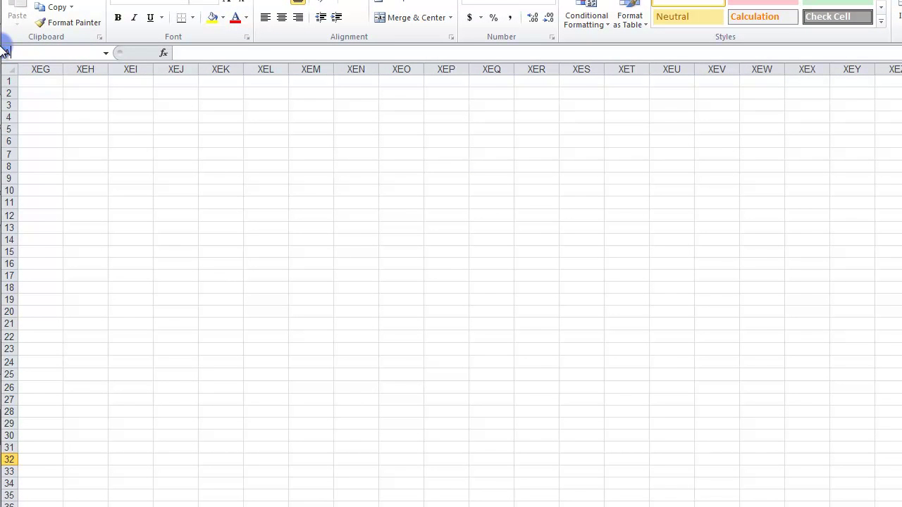
text(A1)
key(Return)
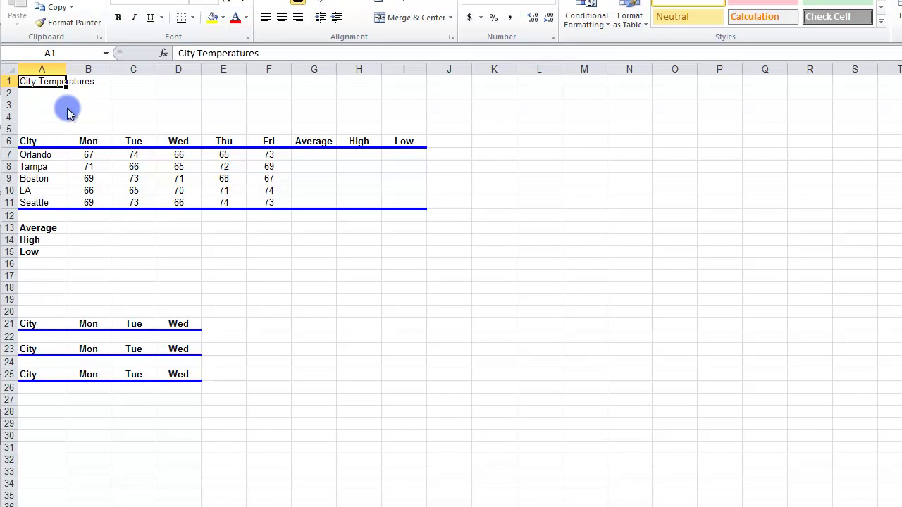
Use the Go To command with the reference C4 to move to that cell.
key(F5)
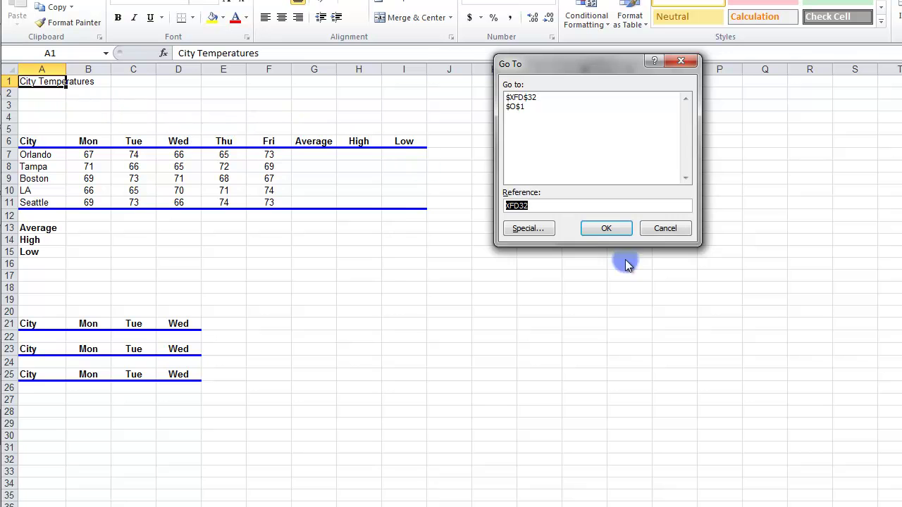
click(665, 228)
key(F5)
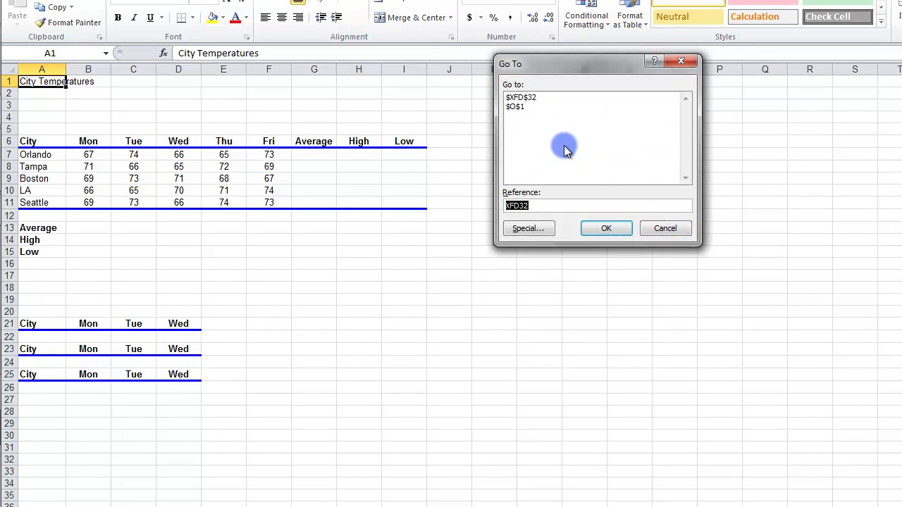
click(543, 207)
double_click(521, 206)
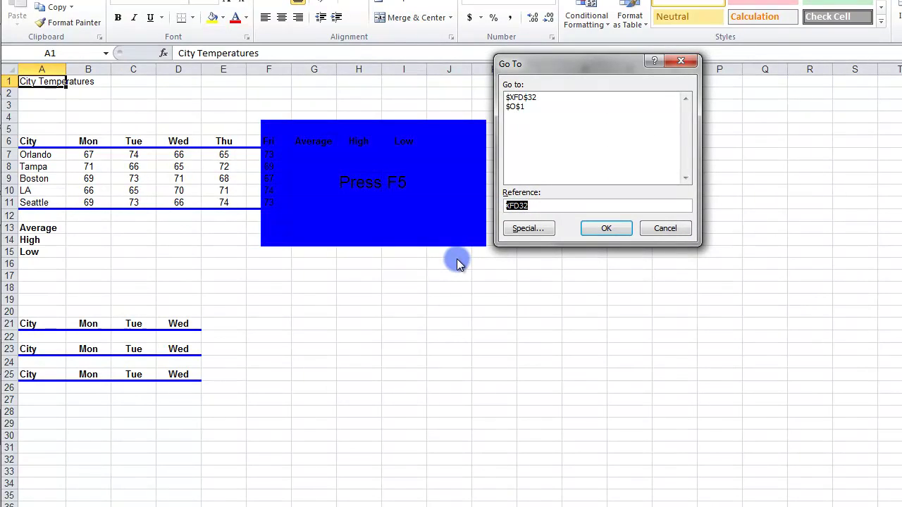
text(C4)
key(Return)
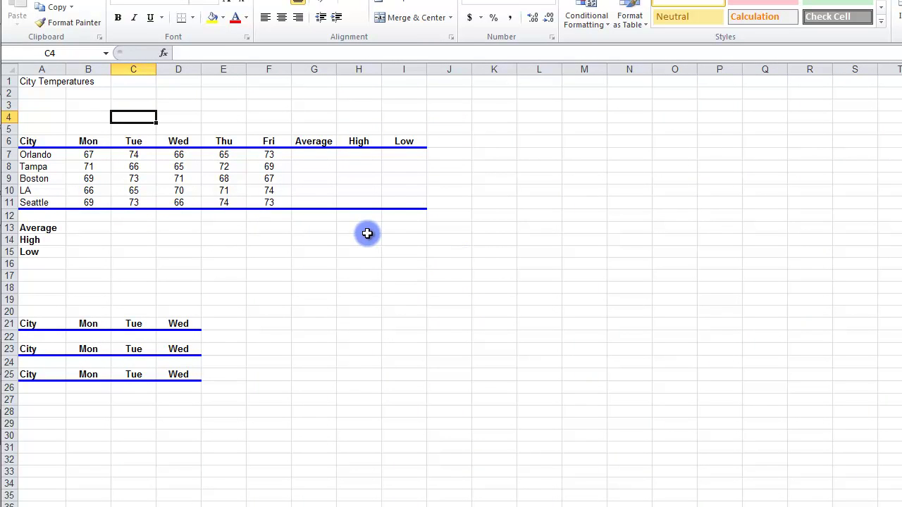
Select the cell range A1:I26 covering all the tables, and reduce the selection to cell A1 again.
click(35, 82)
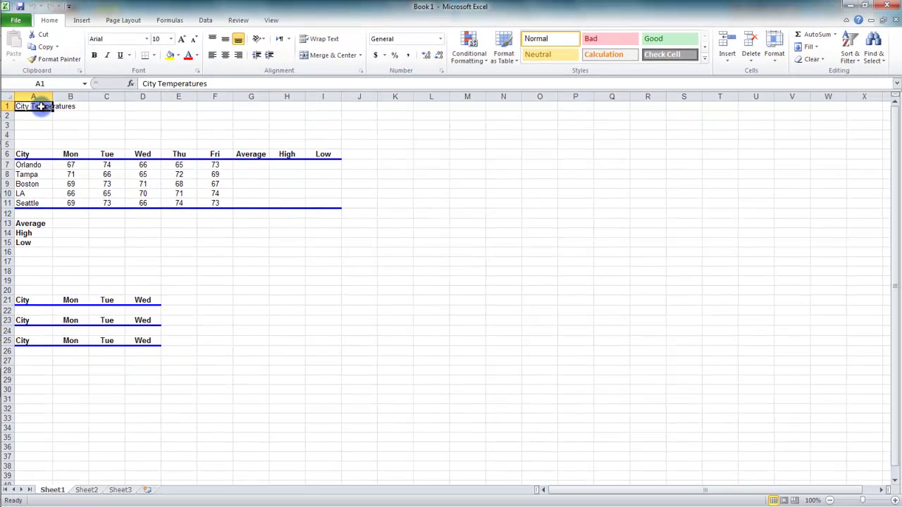
drag(41, 106, 312, 346)
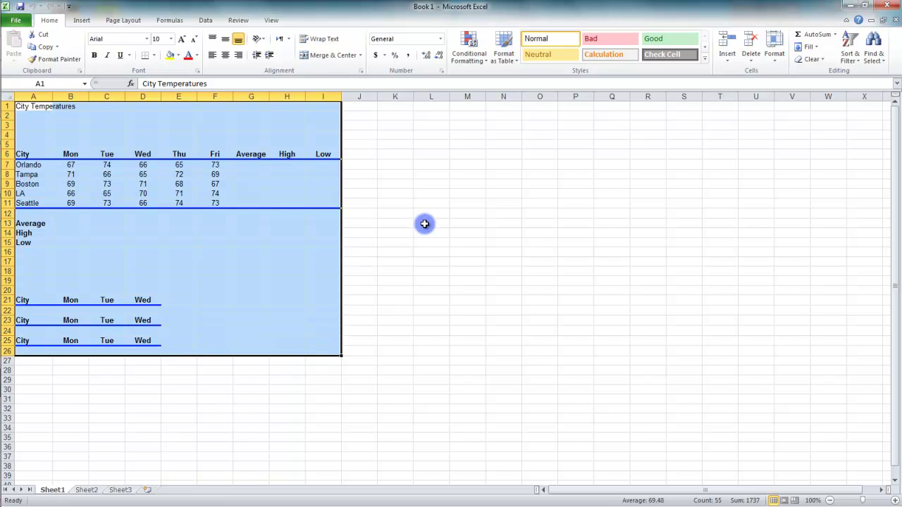
click(40, 110)
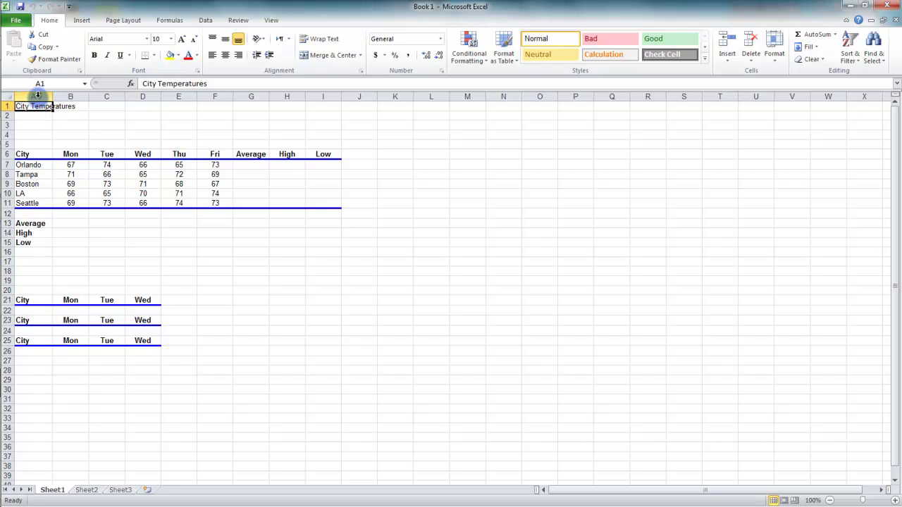
Select the whole of column A, and replace that selection with the whole of row 1.
click(38, 94)
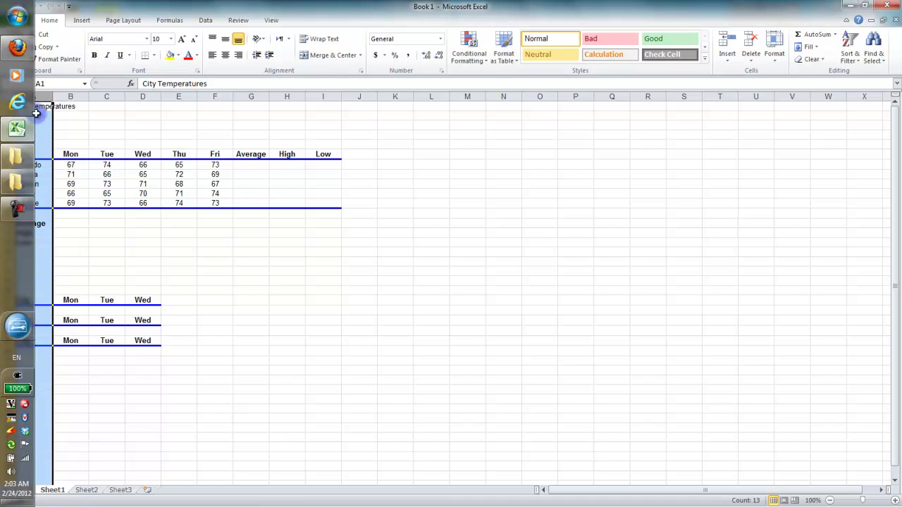
click(22, 106)
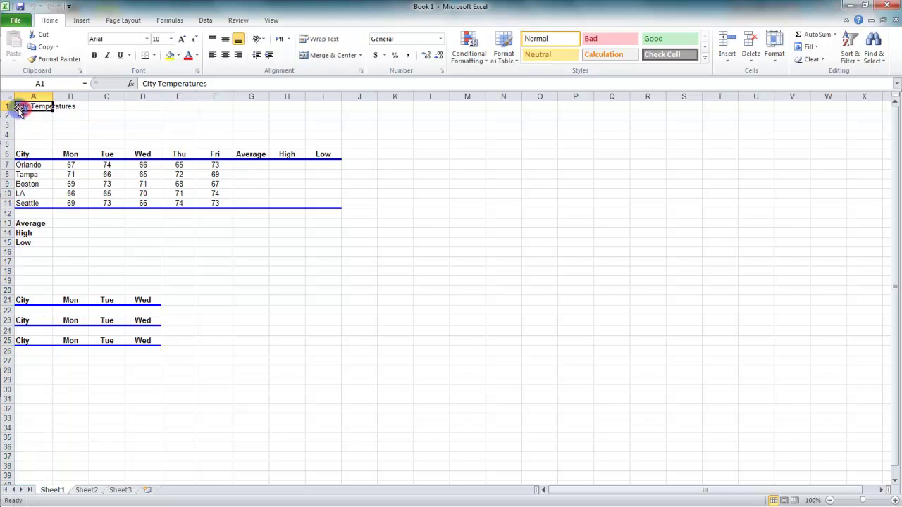
click(6, 106)
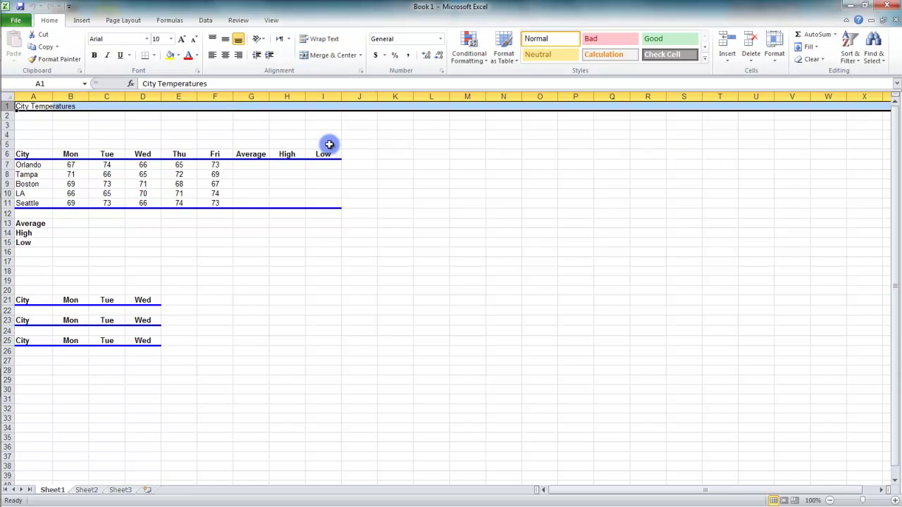
Select the entire columns A, B, C and D together, and clear the selection by choosing the Tampa cell.
click(41, 96)
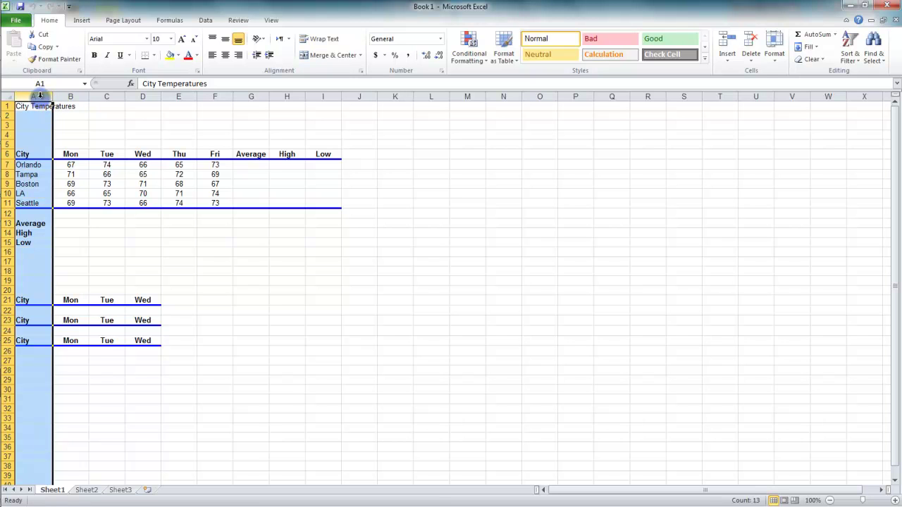
ctrl+click(71, 96)
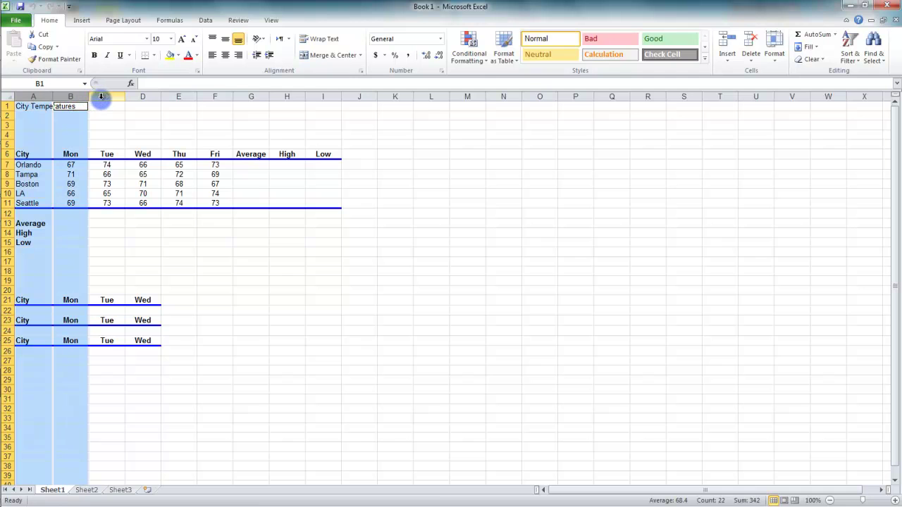
ctrl+click(102, 96)
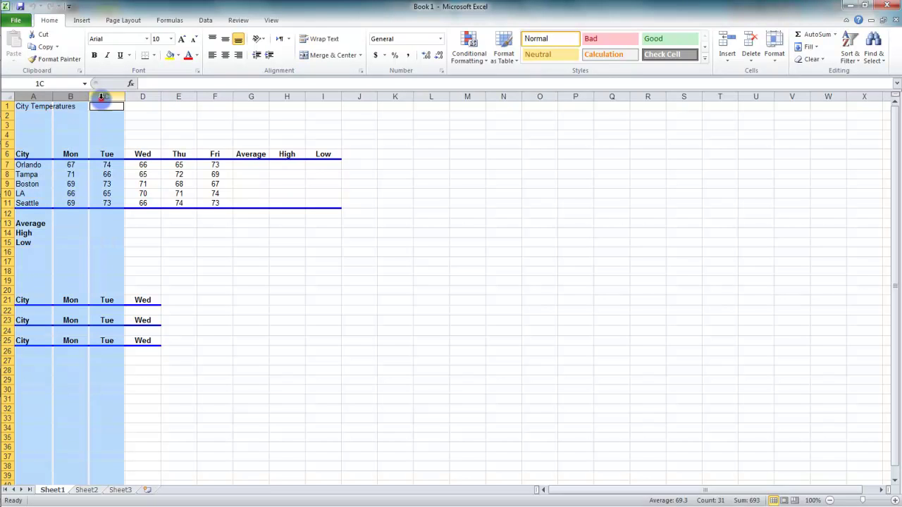
ctrl+click(140, 96)
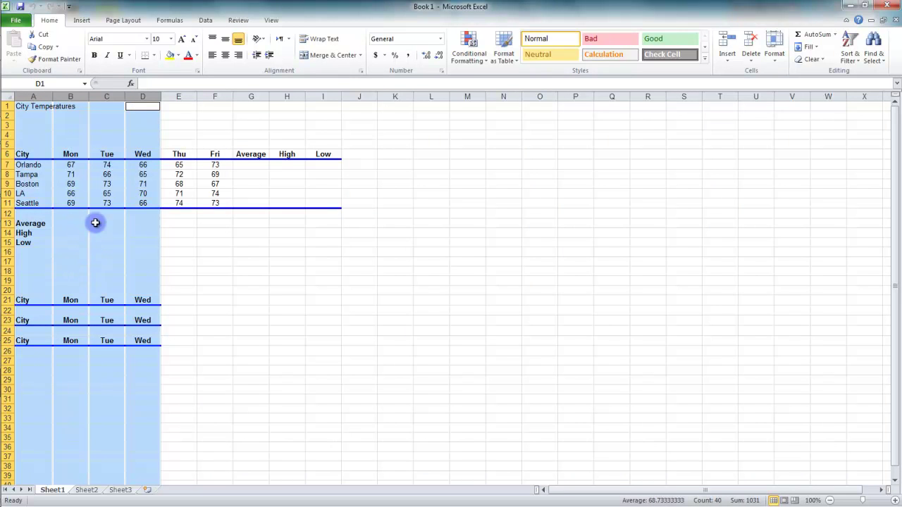
click(42, 175)
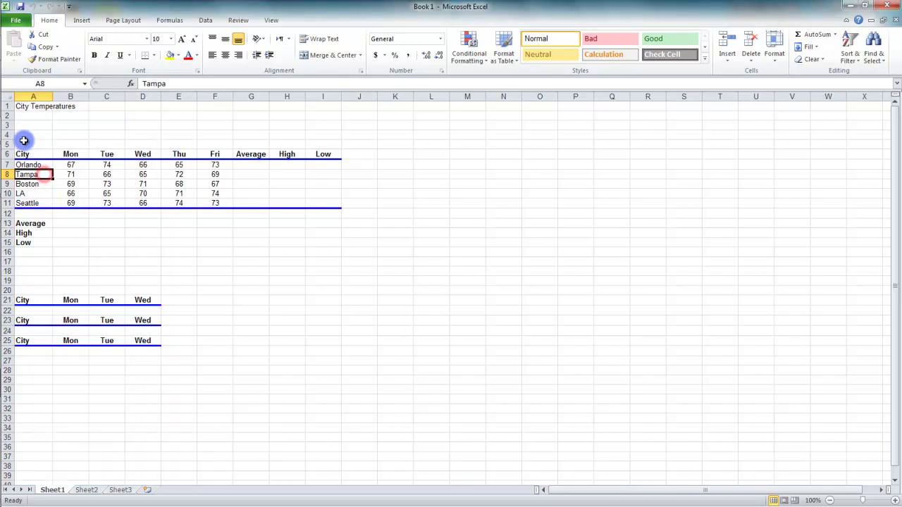
Select the entire rows 1 through 5 together, and clear the selection by choosing cell G2.
click(4, 107)
click(7, 116)
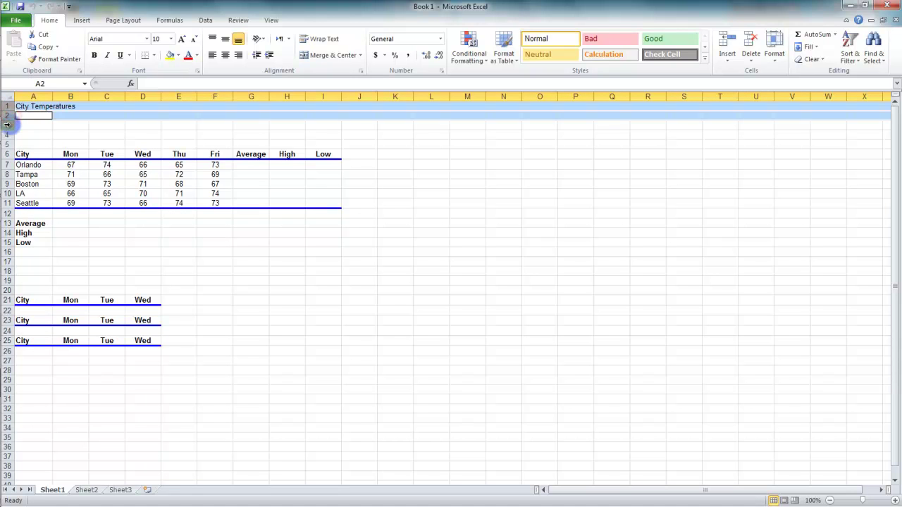
ctrl+click(7, 126)
ctrl+click(6, 135)
ctrl+click(5, 144)
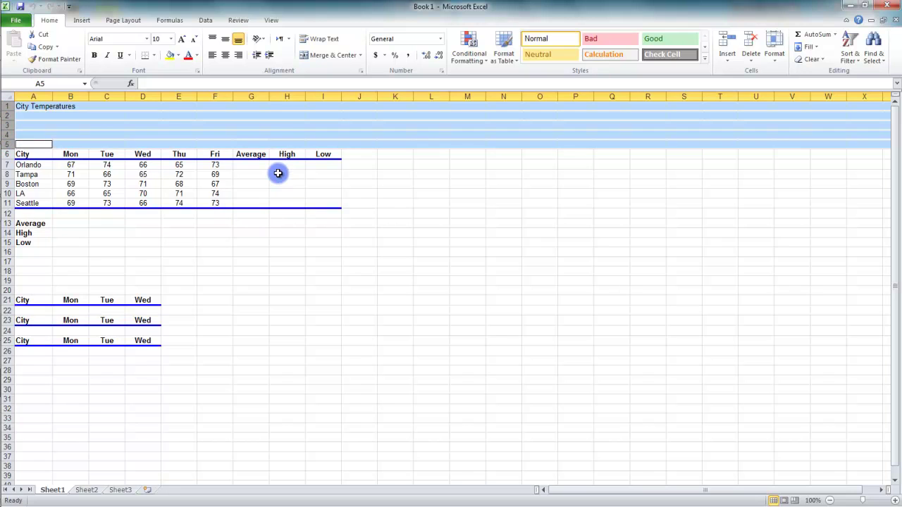
click(237, 118)
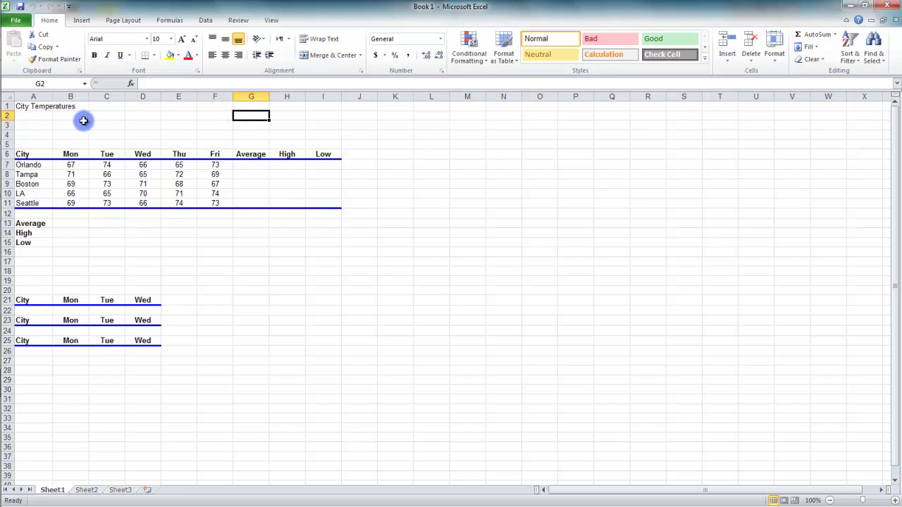
Extend the selection from cell A6 across the headers to E6, and change it to the city cells A6:A11.
click(38, 154)
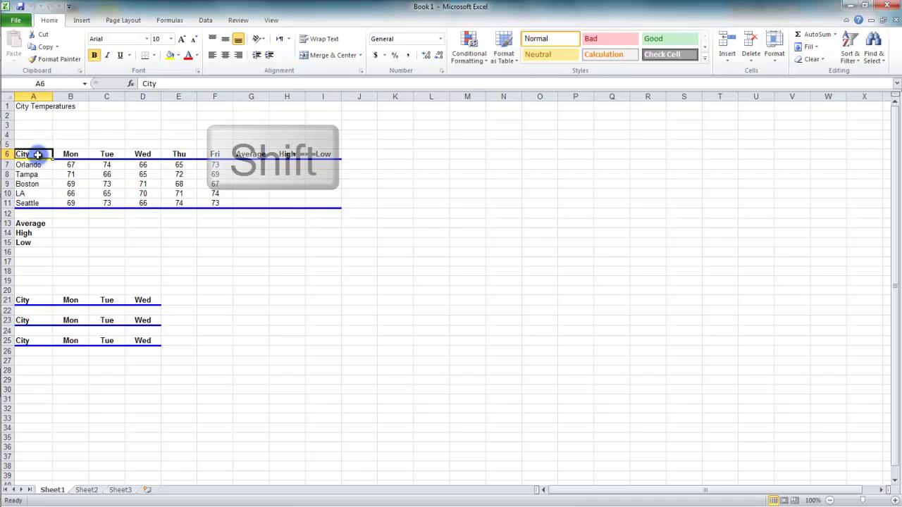
shift+click(78, 154)
drag(79, 153, 178, 152)
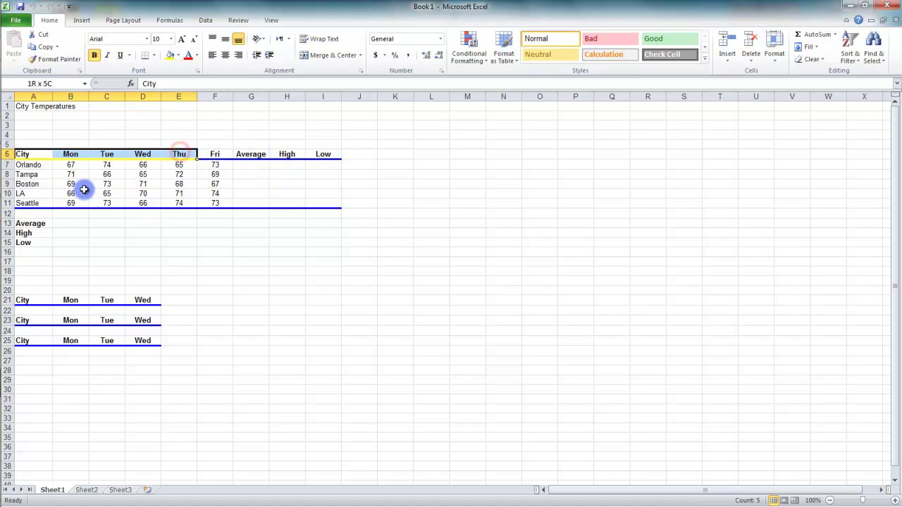
shift+click(30, 205)
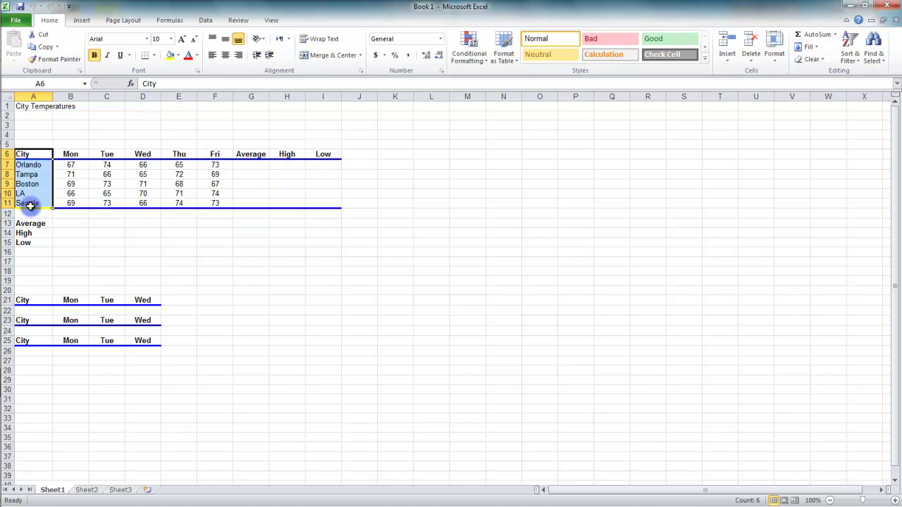
Select the full header range A6:I6 and the city range A6:A11 in turn, and deselect them by choosing cell B12.
click(42, 155)
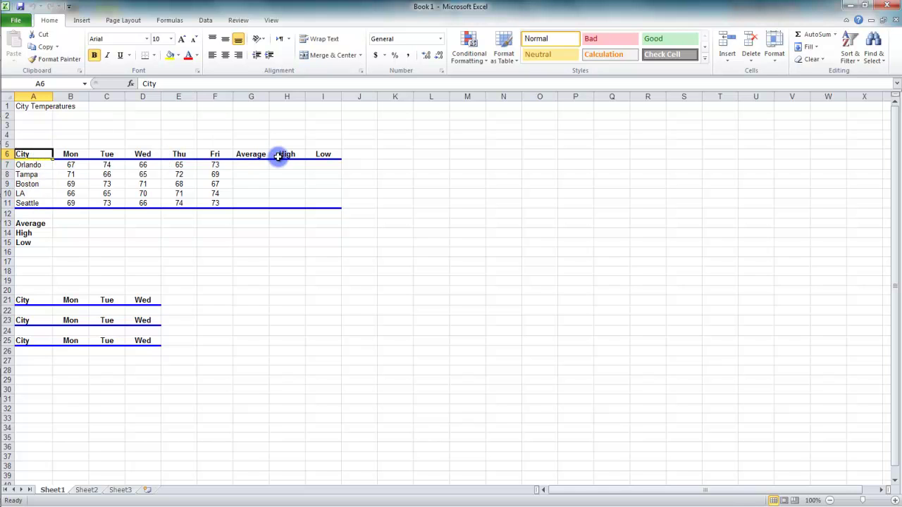
shift+click(330, 156)
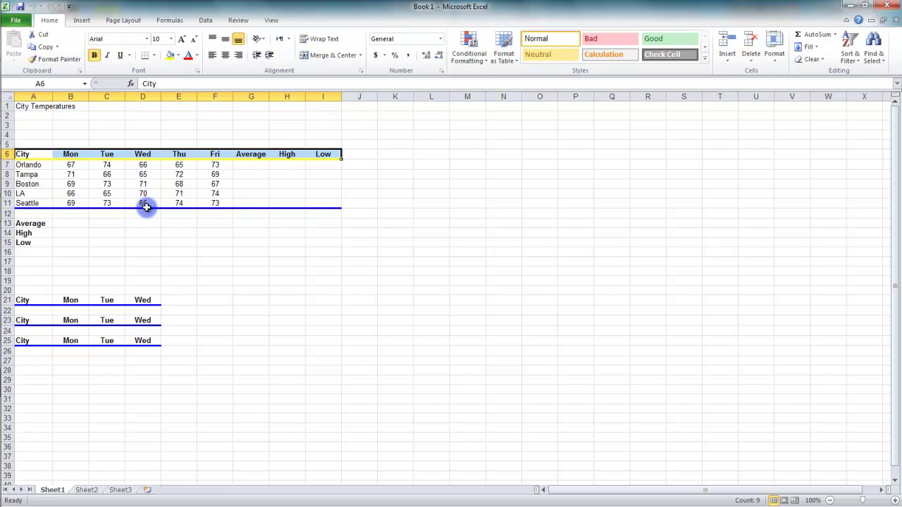
click(46, 154)
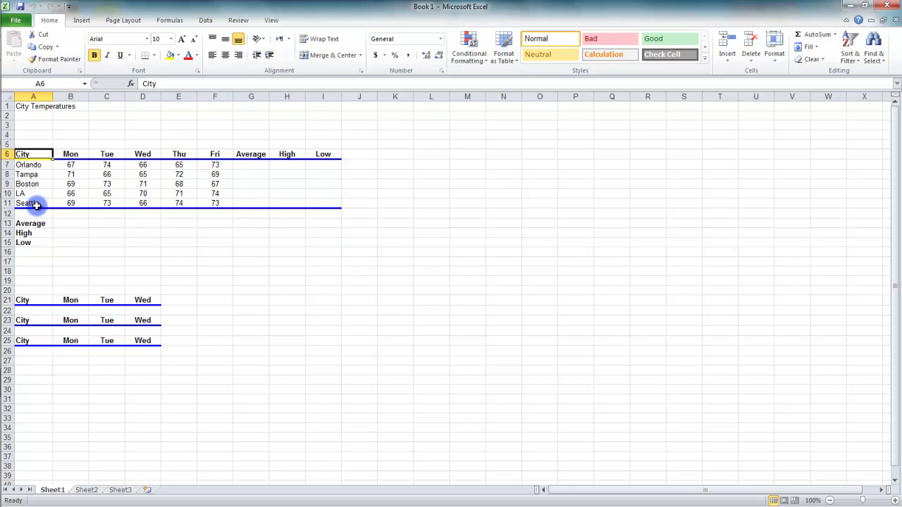
shift+click(35, 204)
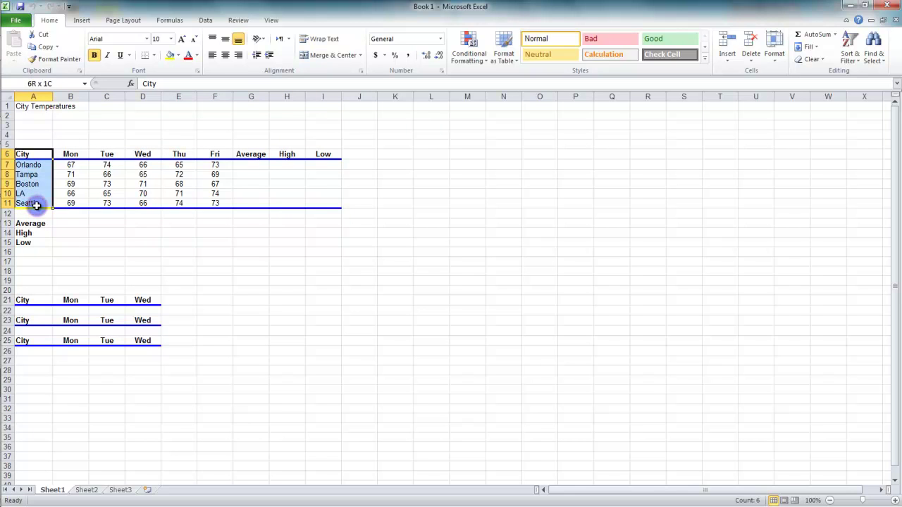
click(57, 214)
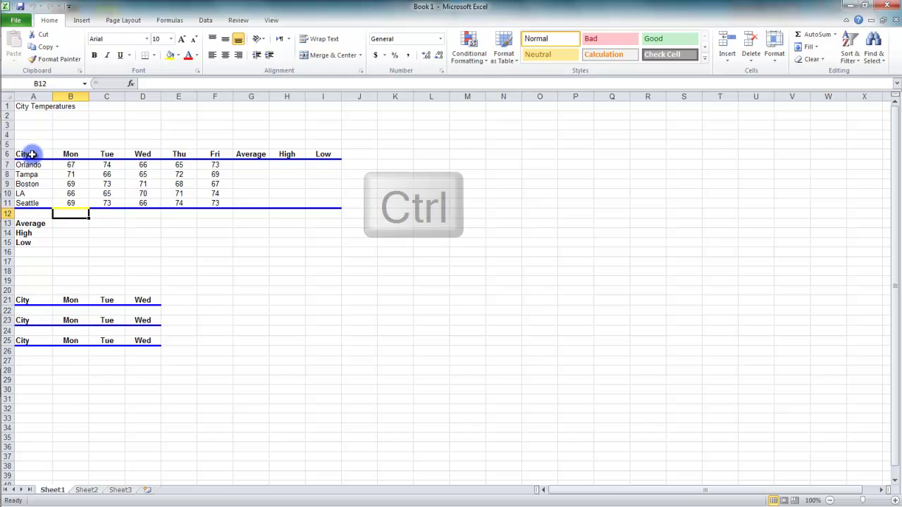
Select the non-adjacent cells A6, B8, C8, C9, C10, E11, F8 and F7 together in one selection.
ctrl+click(31, 155)
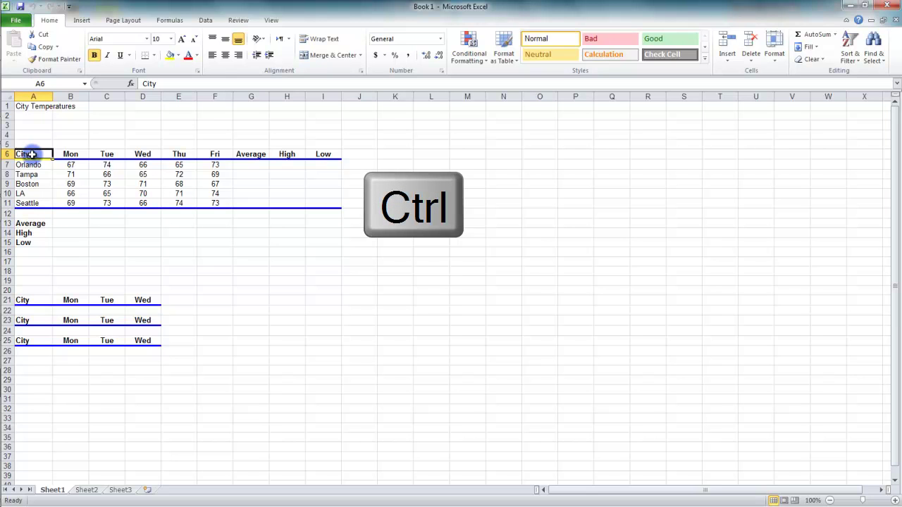
ctrl+click(76, 177)
ctrl+click(106, 178)
ctrl+click(113, 185)
ctrl+click(112, 193)
ctrl+click(172, 203)
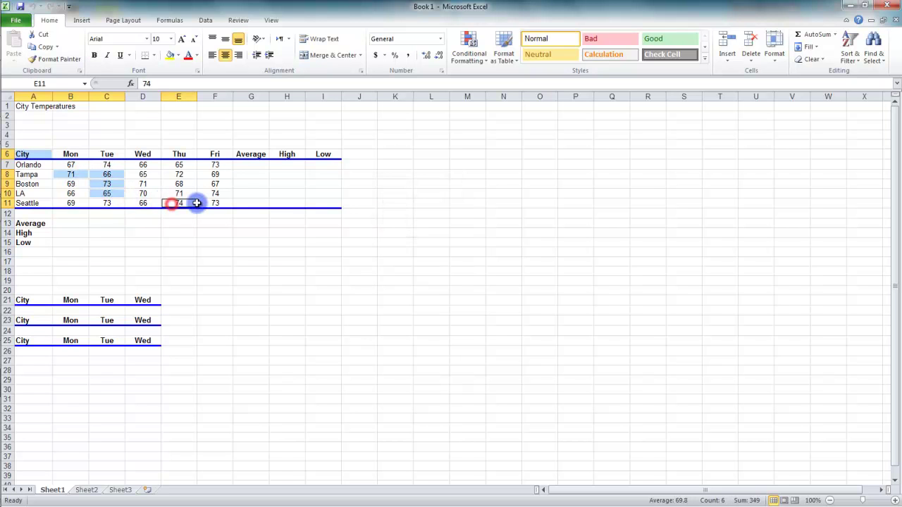
ctrl+click(220, 174)
ctrl+click(228, 164)
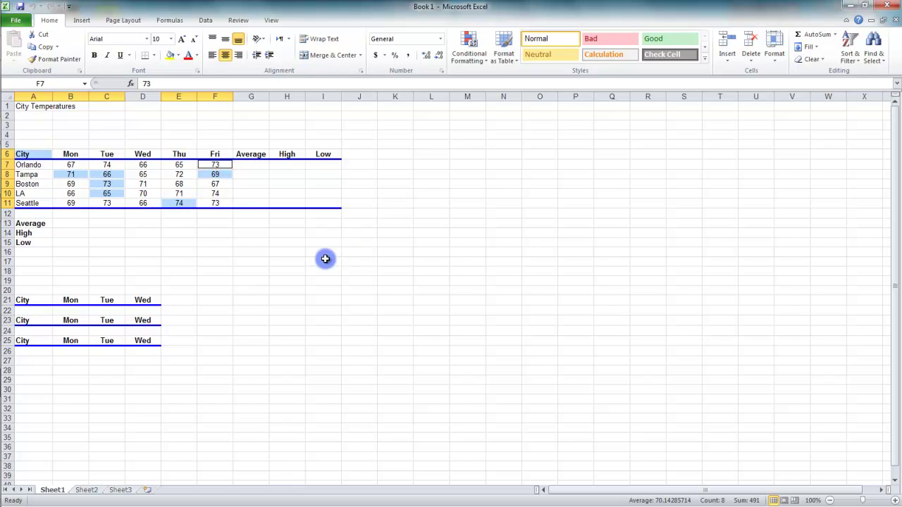
Try to copy the non-adjacent cells, and clear the selection by choosing cell F15 and then F14.
key(ctrl+c)
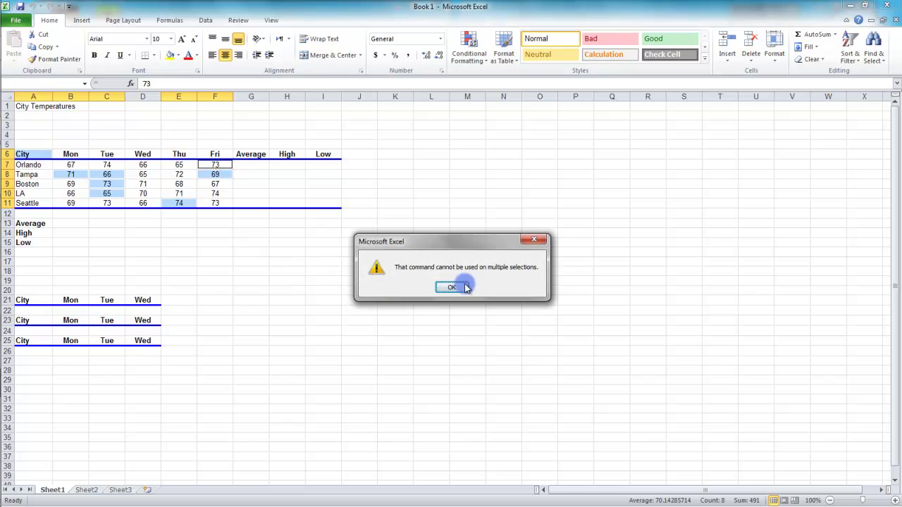
click(455, 285)
click(231, 241)
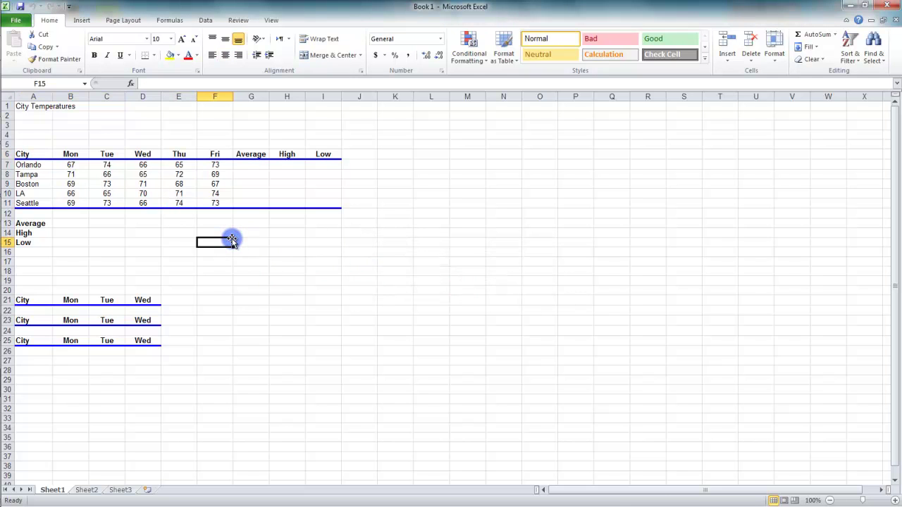
click(222, 235)
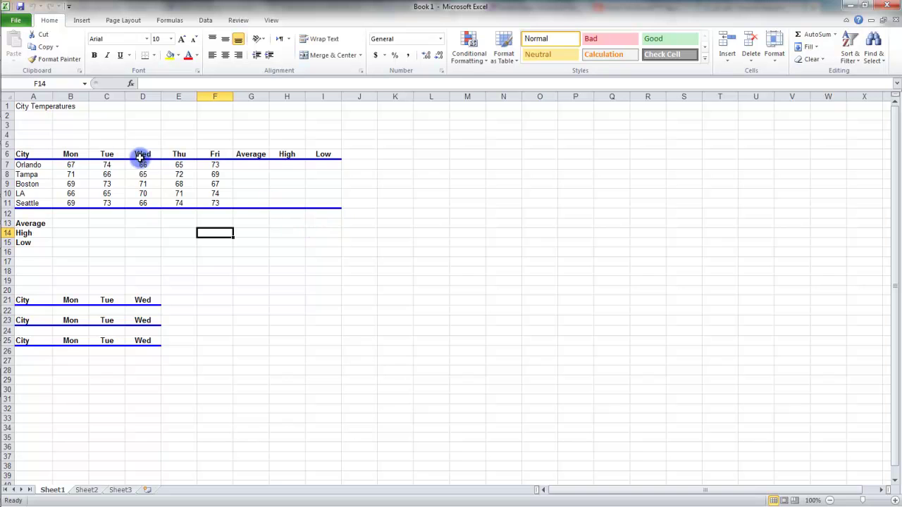
Select the entire worksheet, deselect it by choosing cell A1, and select all cells again.
click(6, 98)
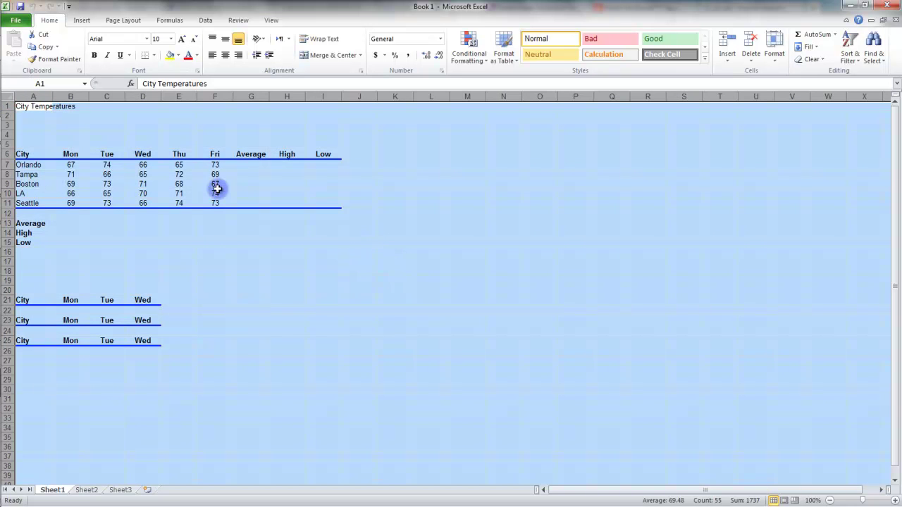
click(44, 109)
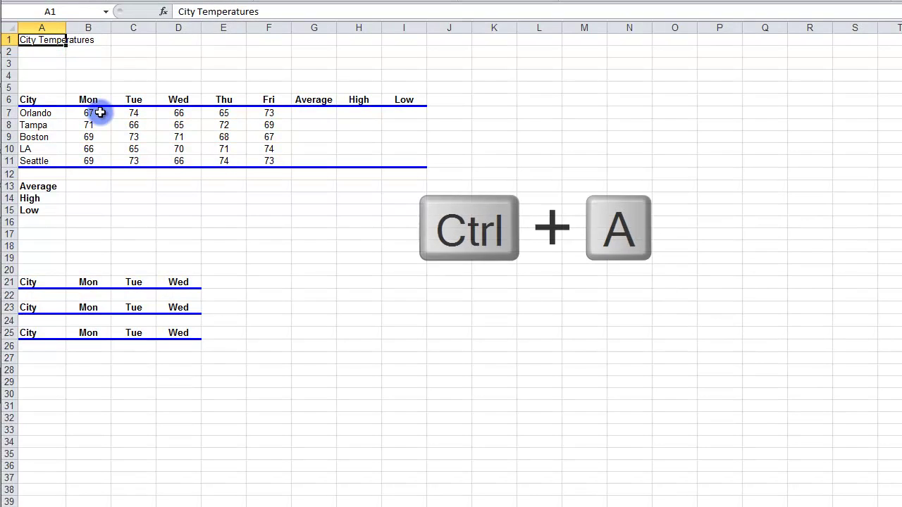
key(ctrl+a)
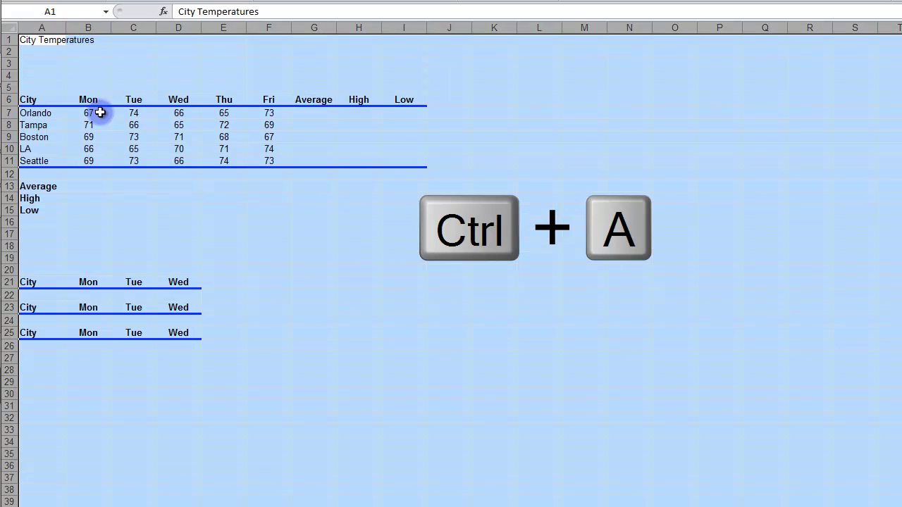